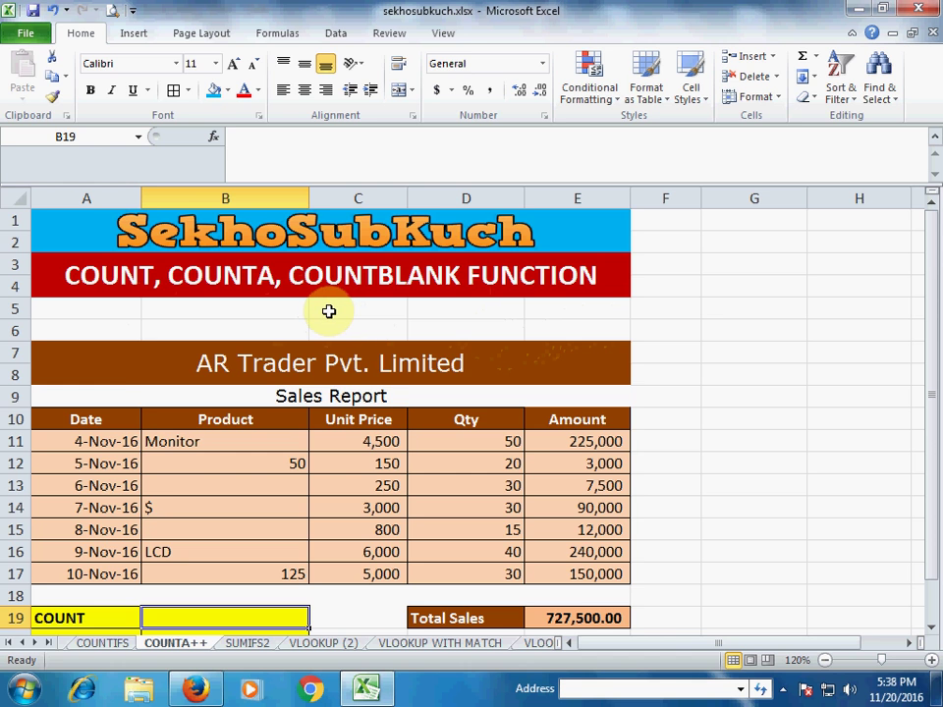
Examine the text, number, symbol and blank cells in the Product column and the three count labels below the table.
scroll(329, 311, down, 1)
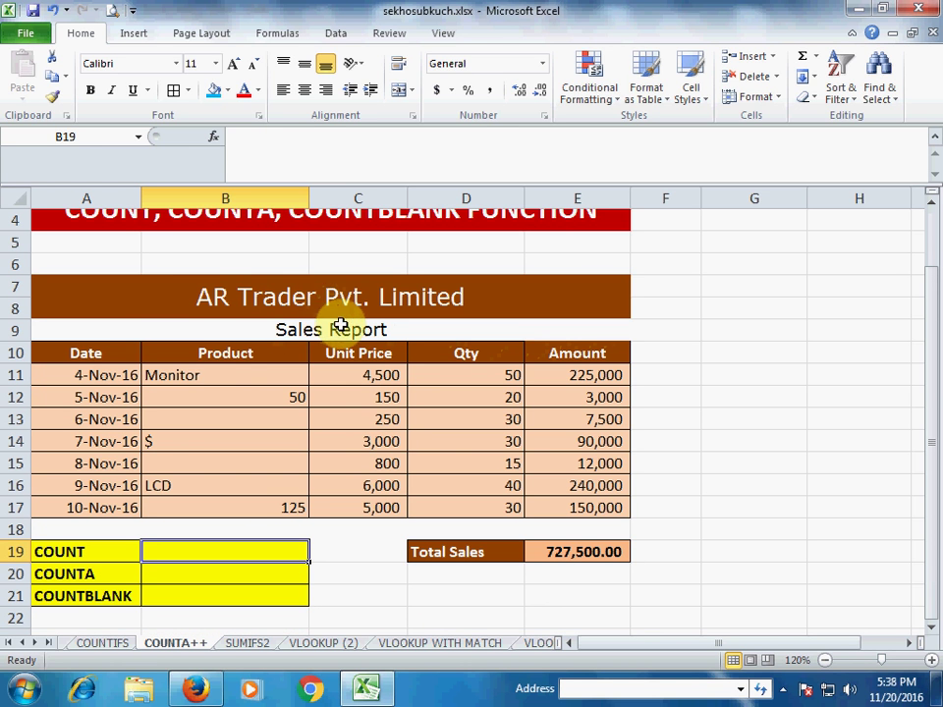
click(200, 354)
click(202, 374)
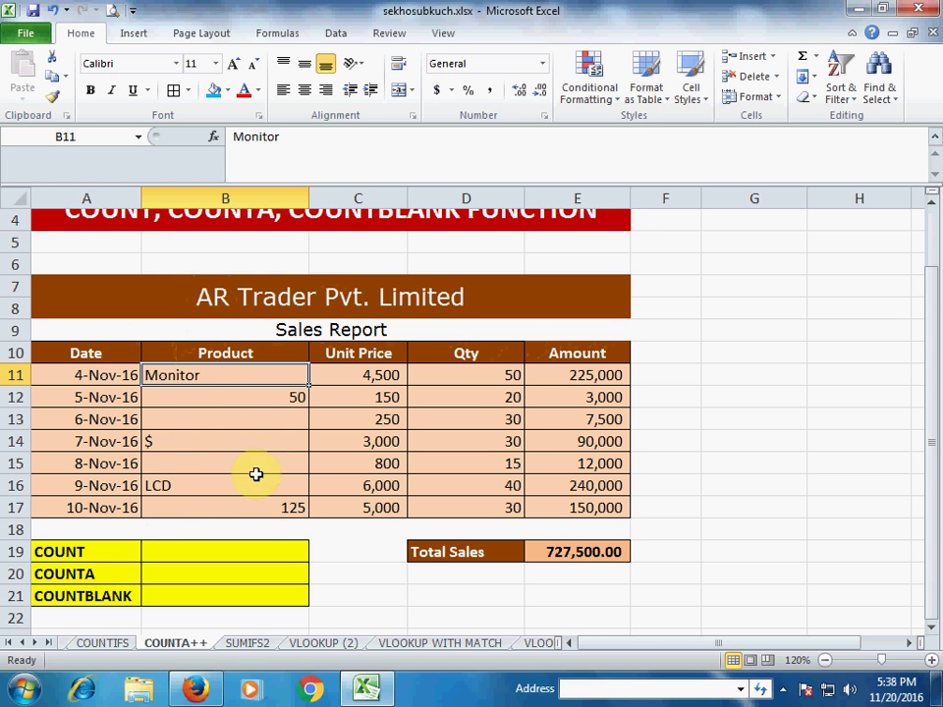
click(176, 484)
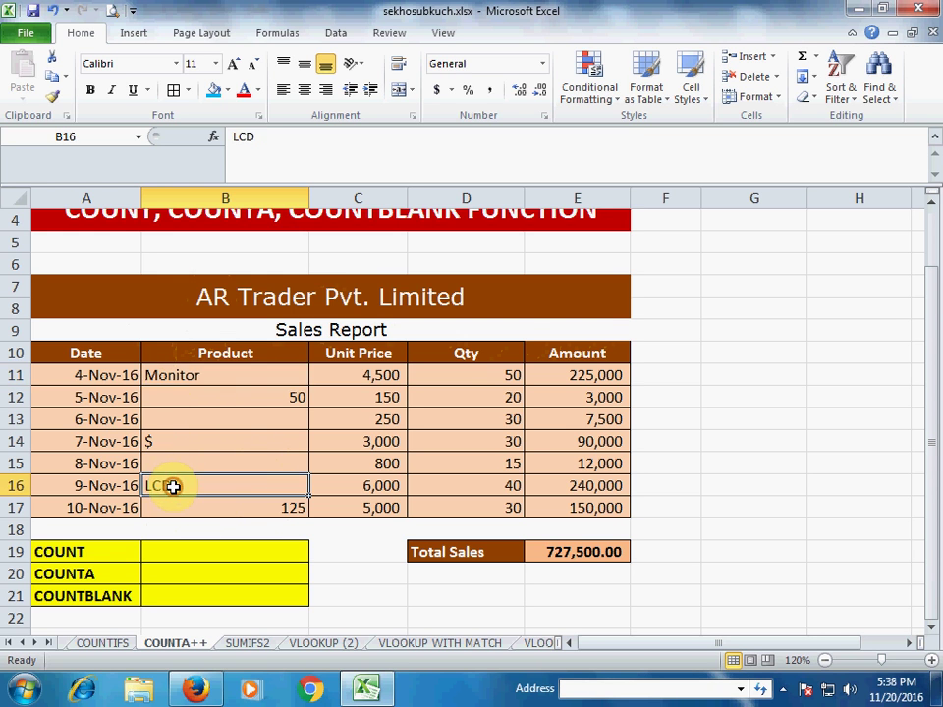
click(175, 442)
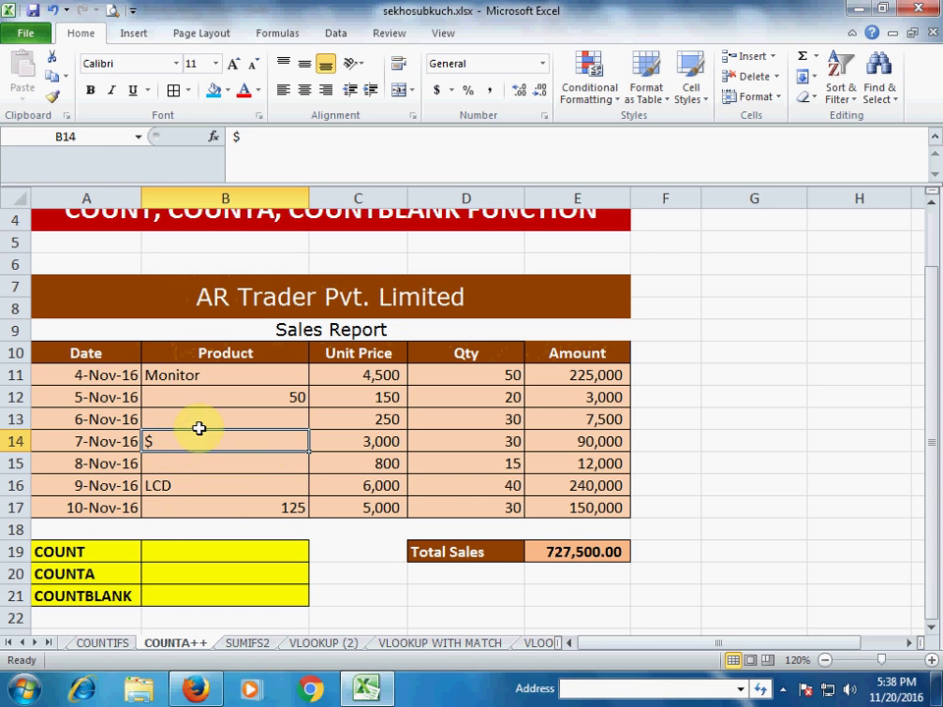
click(248, 397)
click(294, 508)
click(225, 420)
click(203, 471)
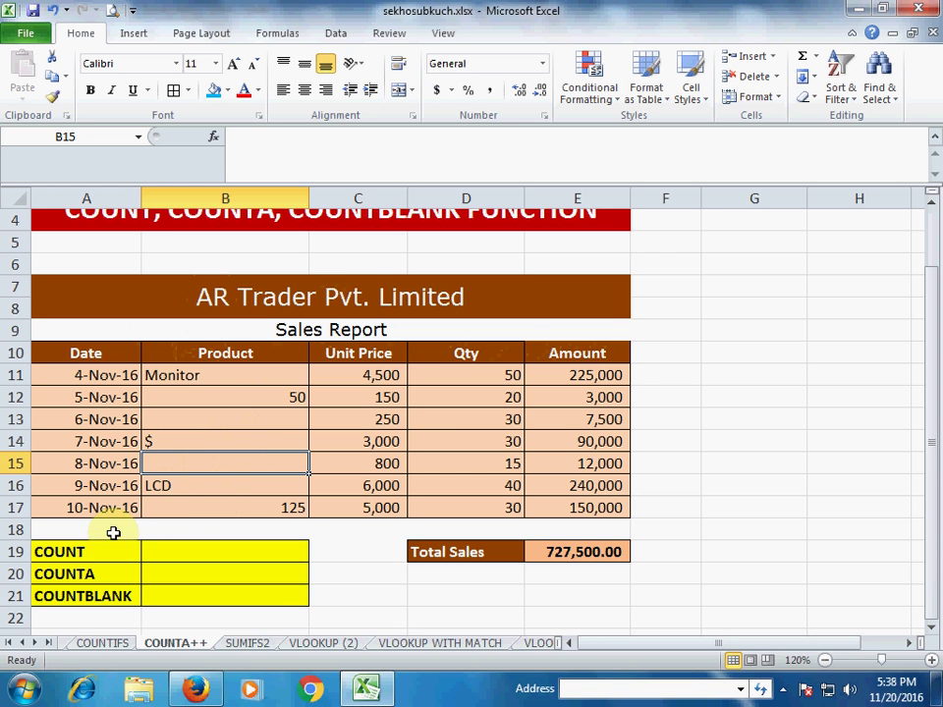
click(83, 557)
click(84, 575)
click(102, 597)
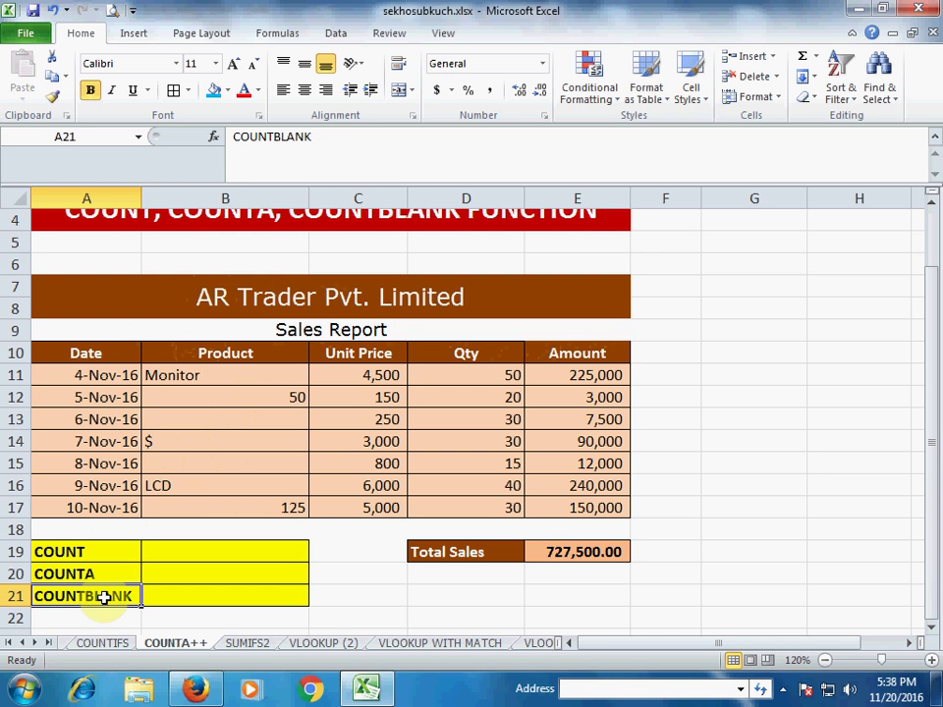
Enter a COUNT formula in B19 that counts the numeric cells in the Product range B11:B17.
click(195, 548)
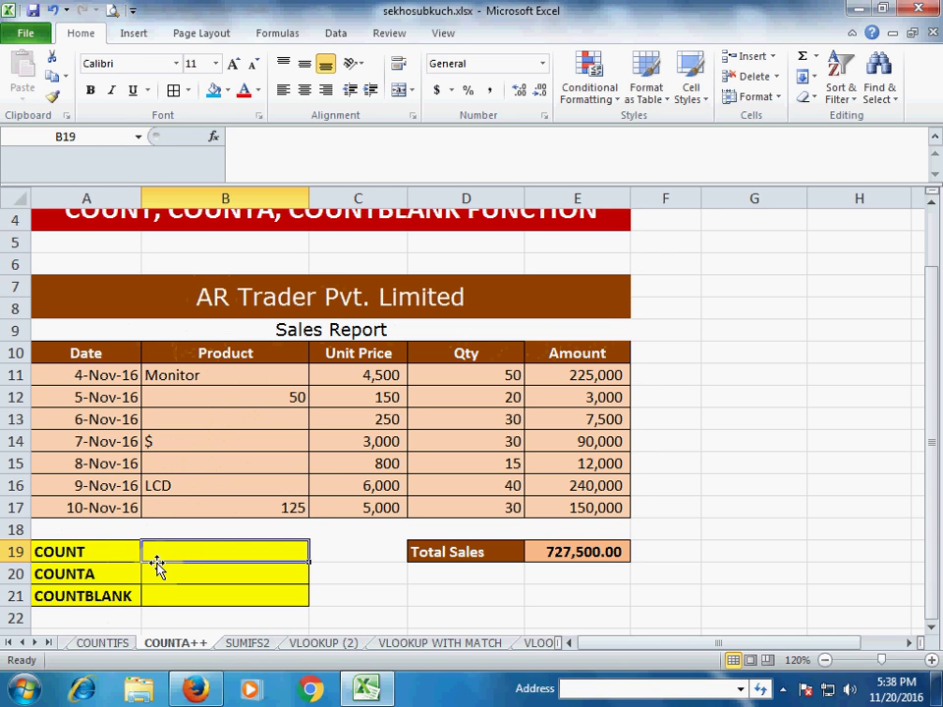
text(=)
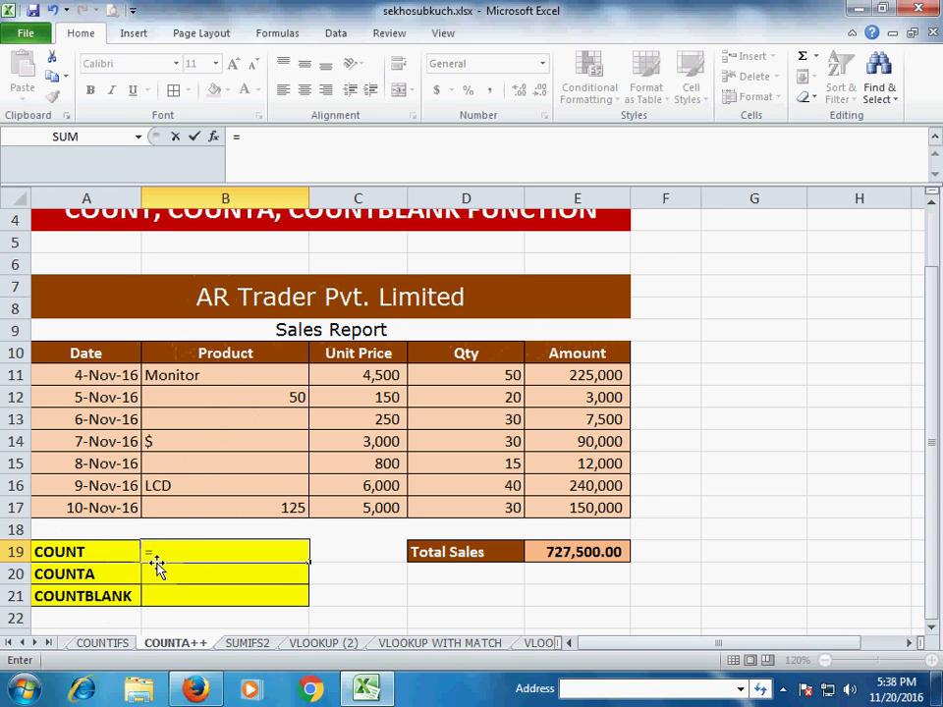
text(count)
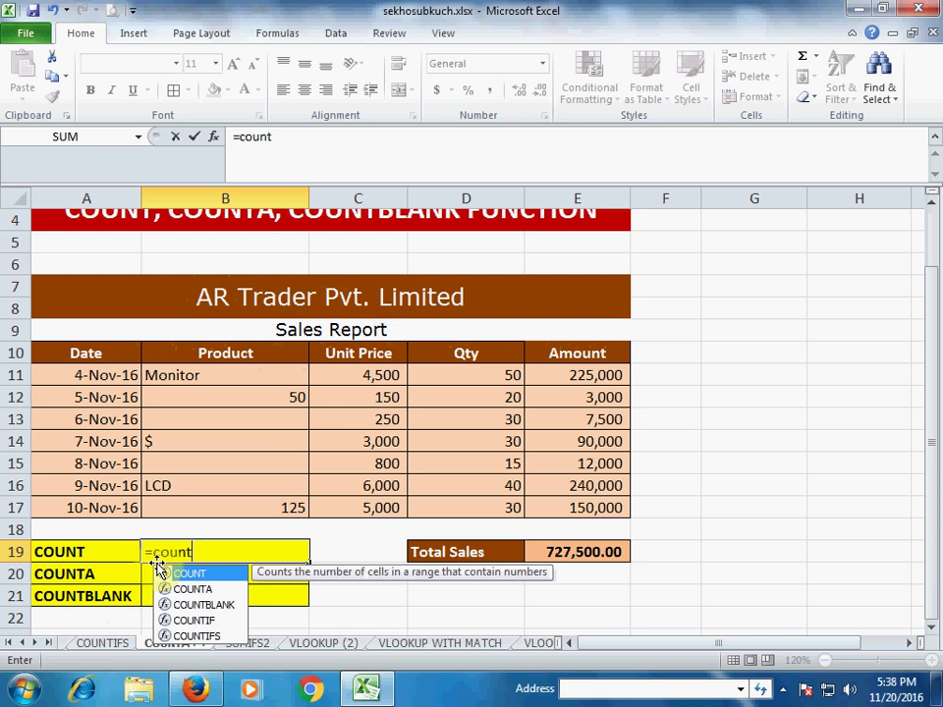
key(Tab)
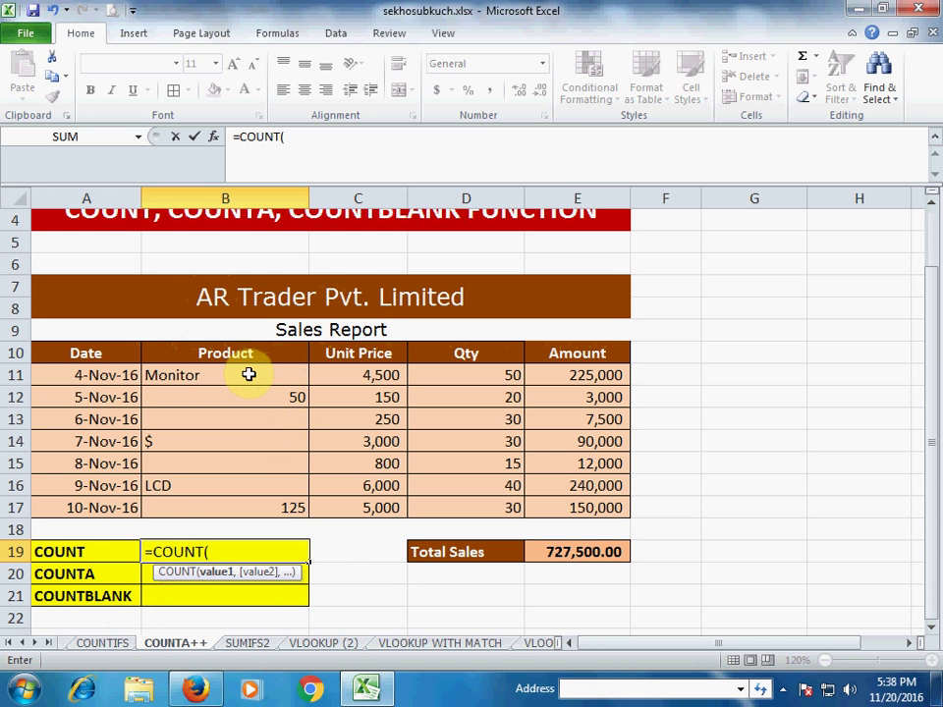
drag(249, 374, 242, 501)
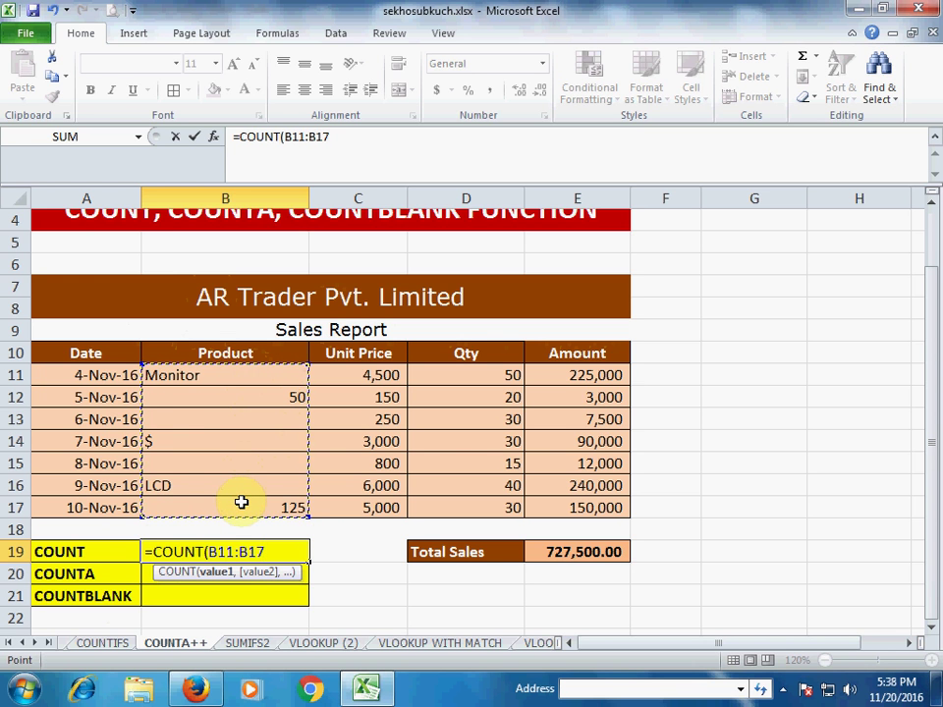
key(Return)
click(263, 546)
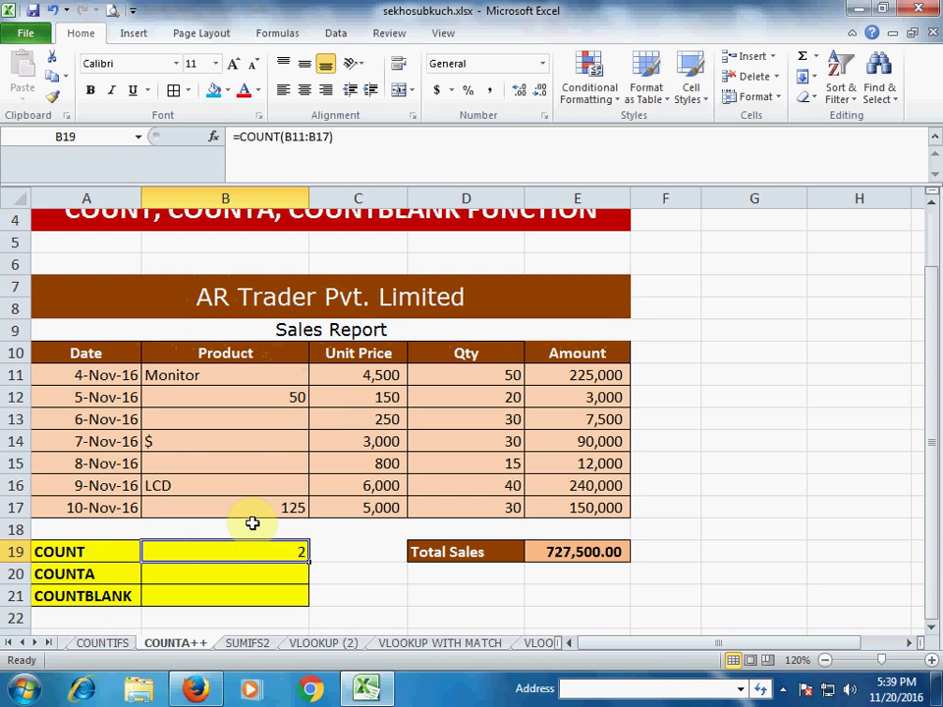
click(114, 552)
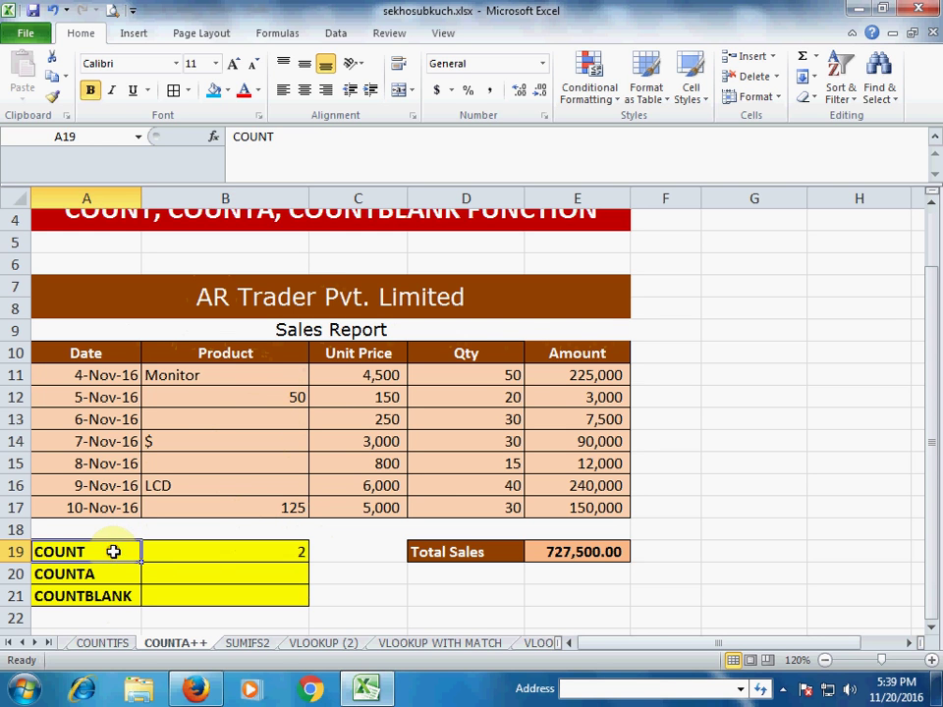
click(244, 551)
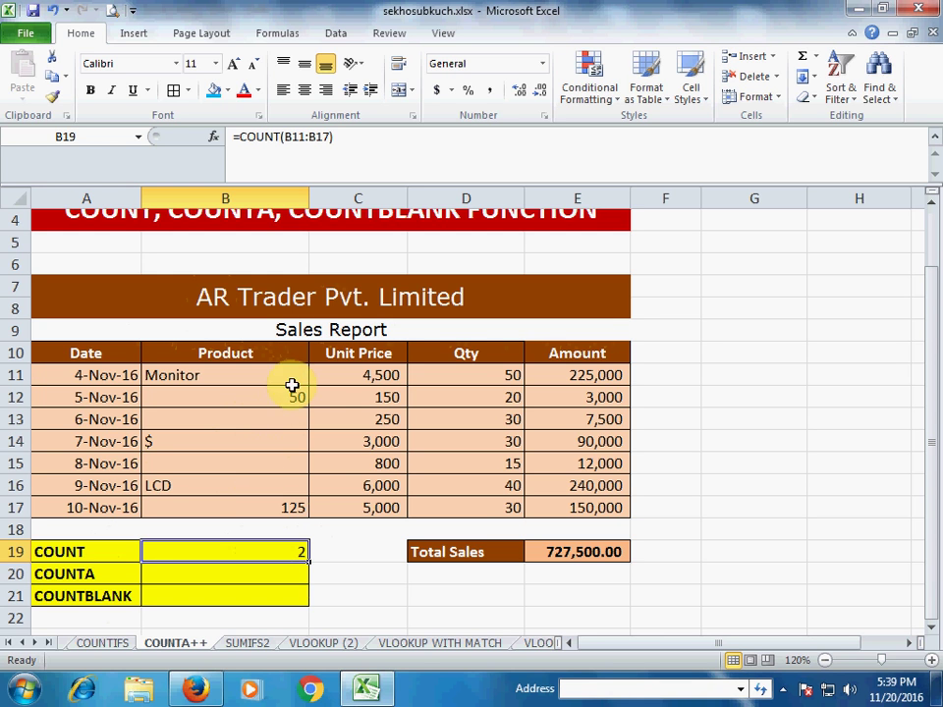
Enter a COUNTA formula in B20 that counts the non-empty cells in the Product range B11:B17.
click(280, 578)
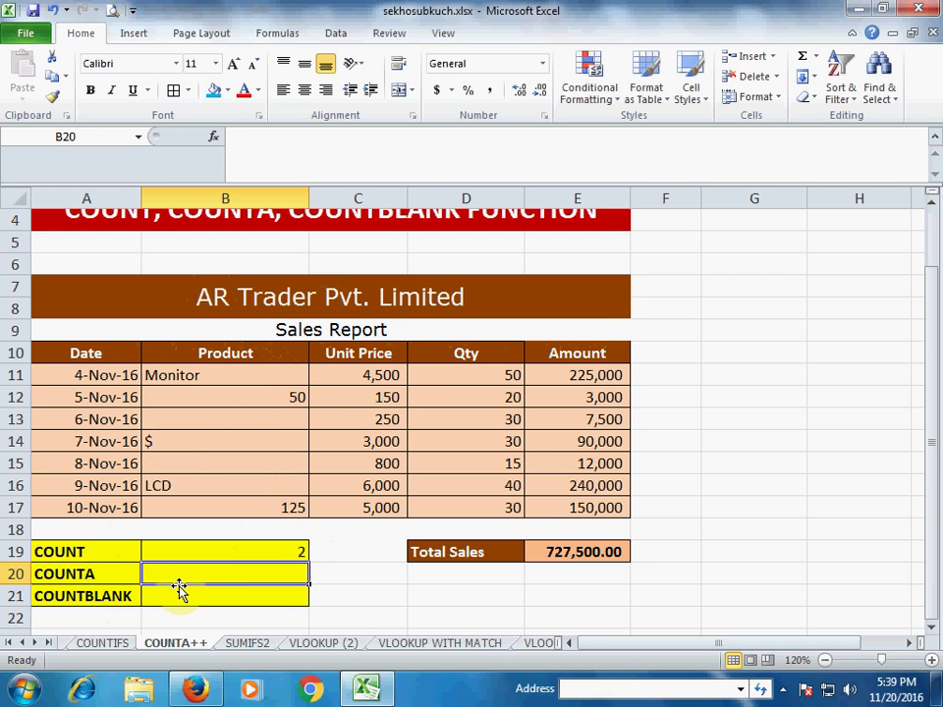
text(=)
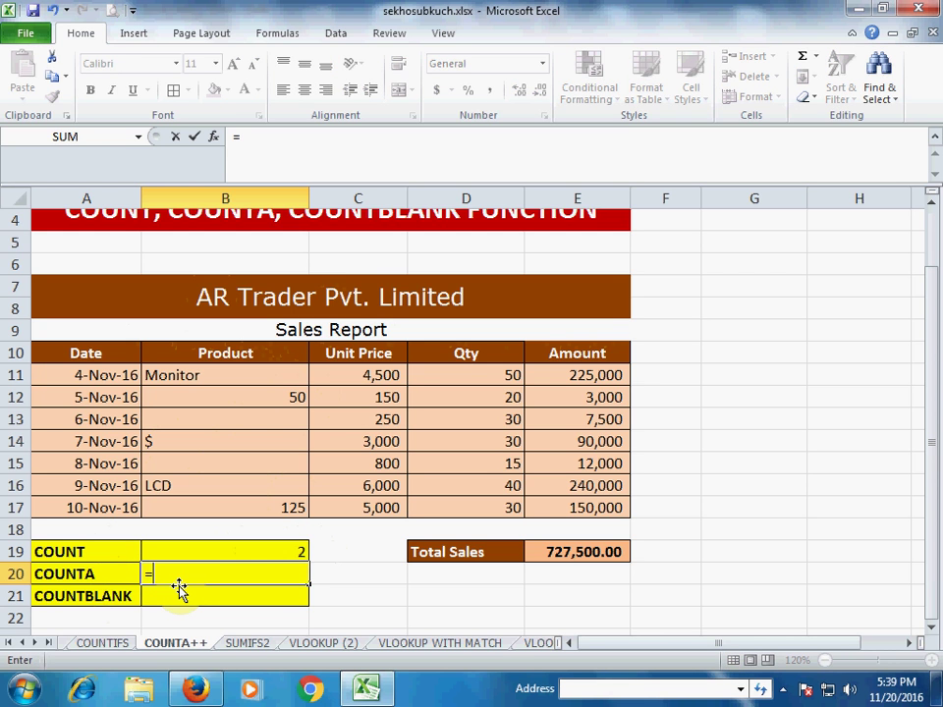
text(counta)
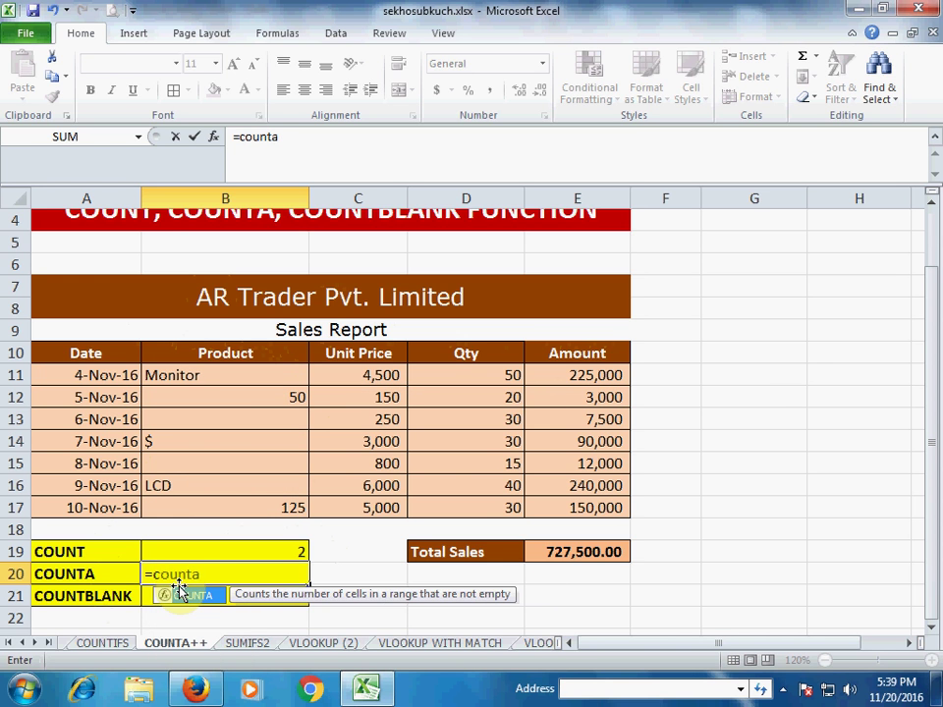
double_click(178, 593)
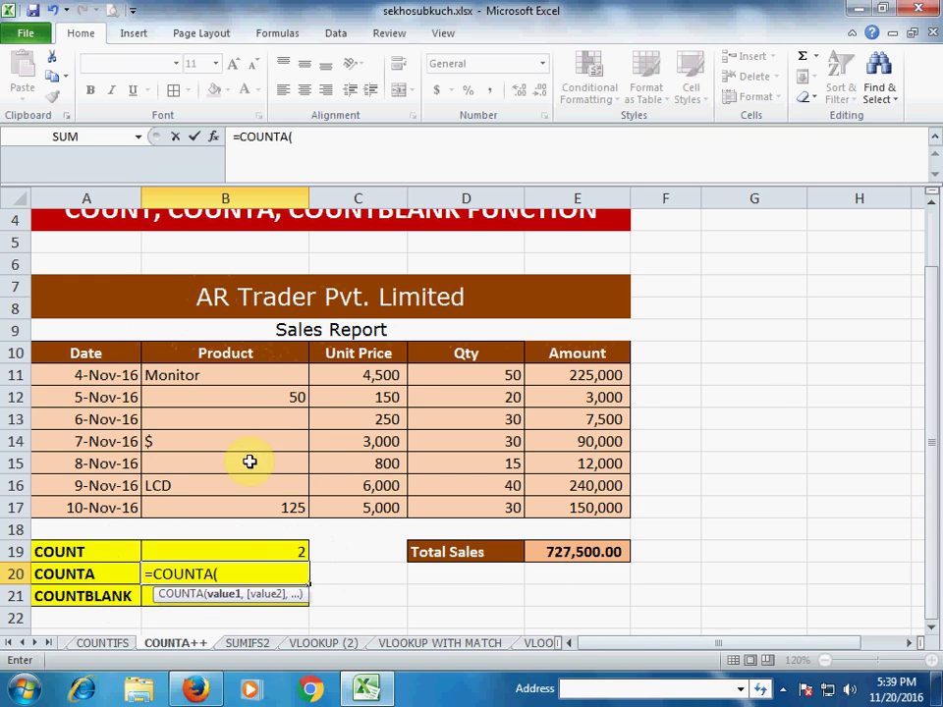
drag(242, 379, 227, 507)
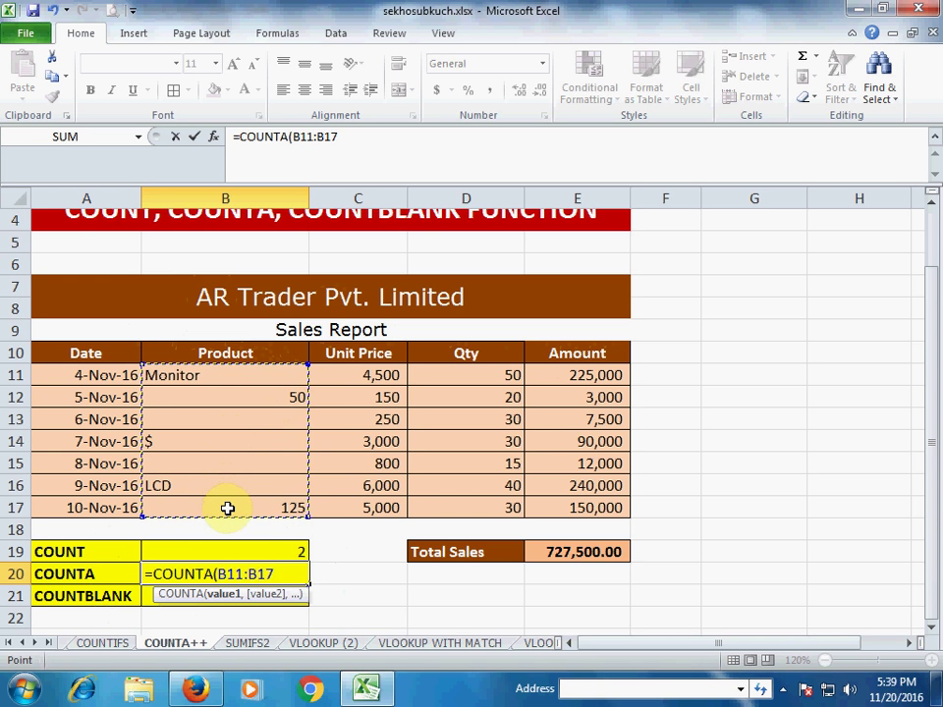
key(Return)
click(285, 575)
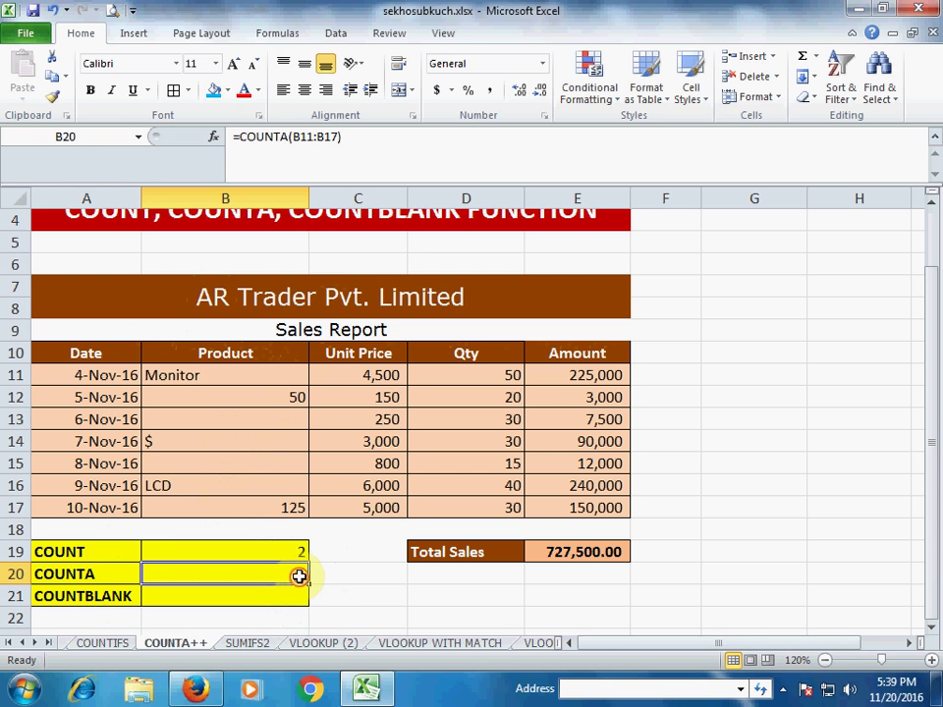
double_click(302, 576)
key(Return)
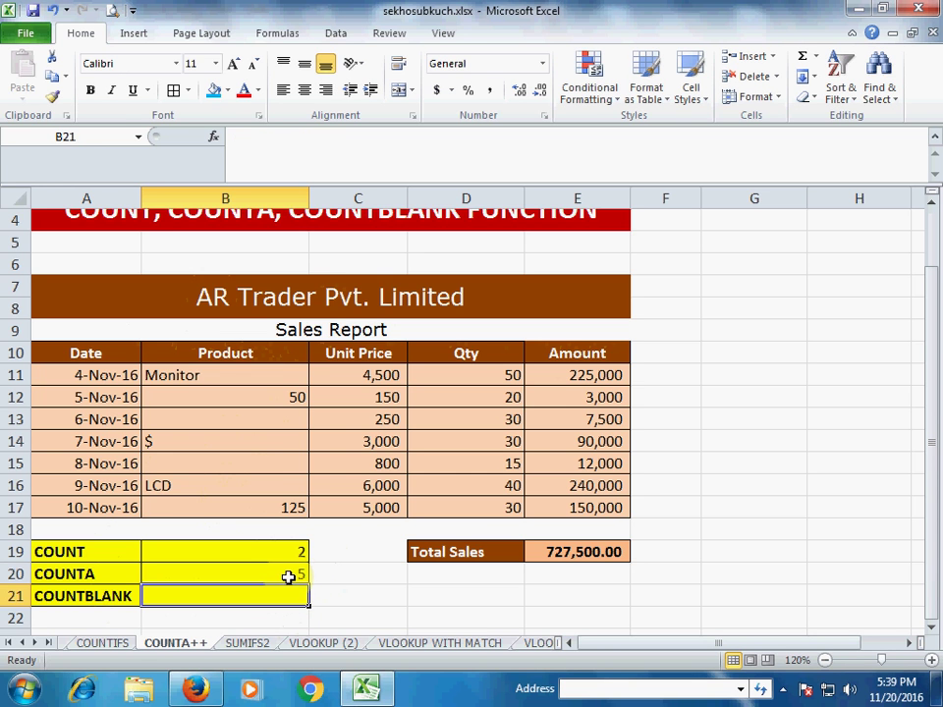
Check the COUNTA result in B20 against each filled cell in the Product column.
click(295, 567)
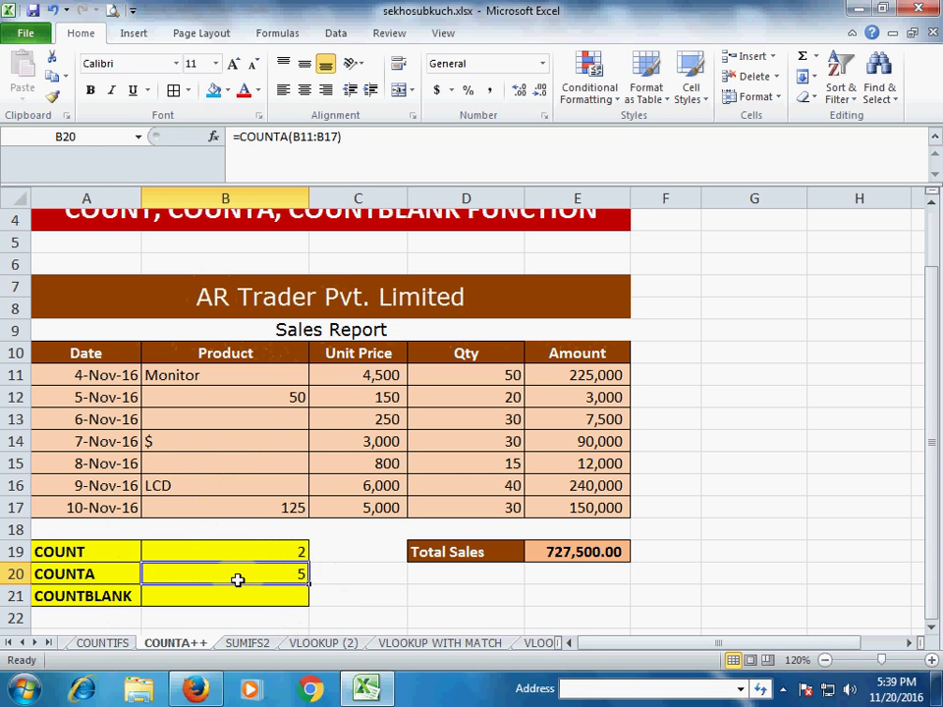
click(190, 376)
click(210, 398)
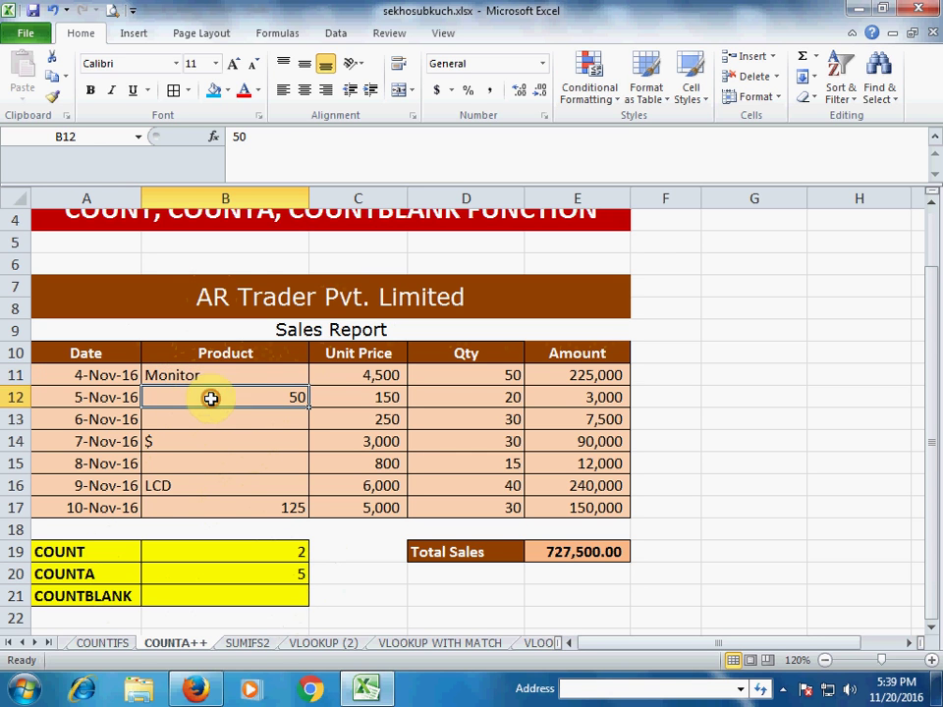
click(161, 441)
click(164, 486)
click(290, 508)
click(294, 571)
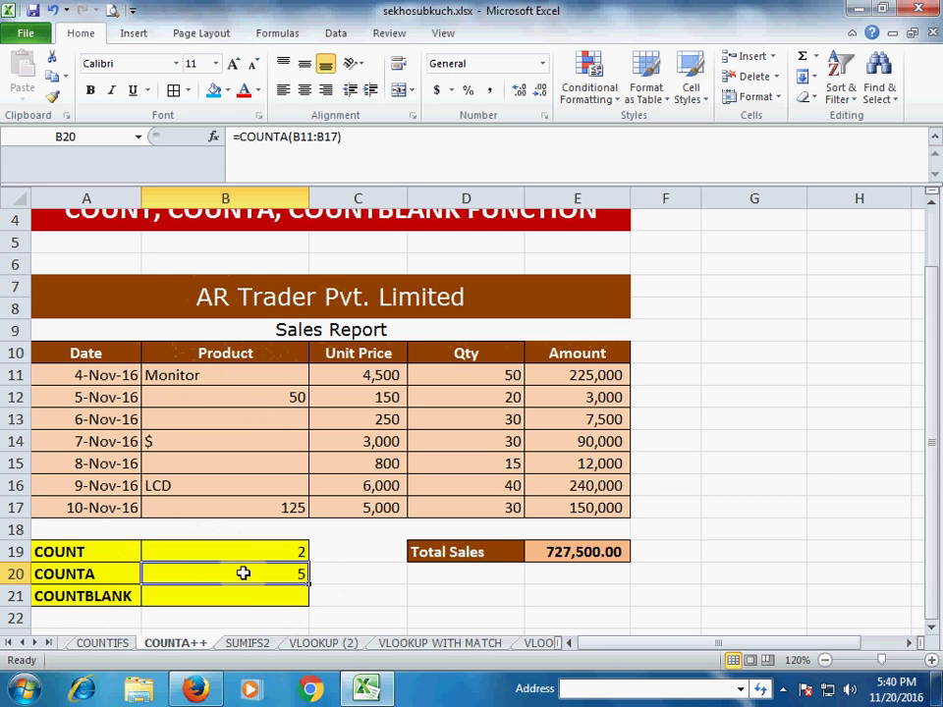
Enter a COUNTBLANK formula in B21 that counts the empty cells in the Product range B11:B17.
click(280, 601)
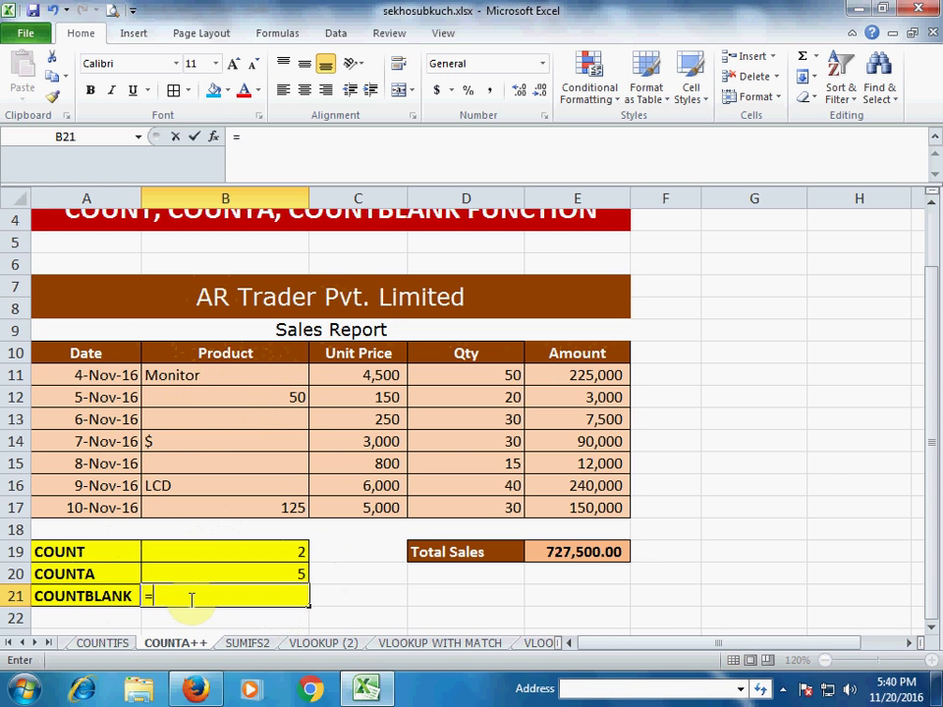
text(=co)
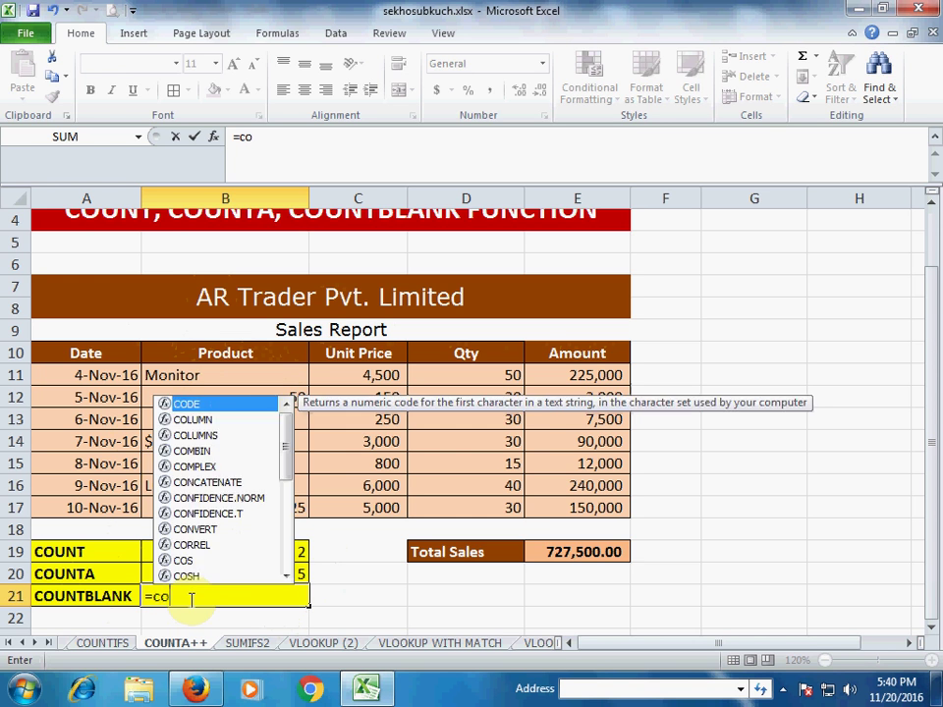
text(untbl)
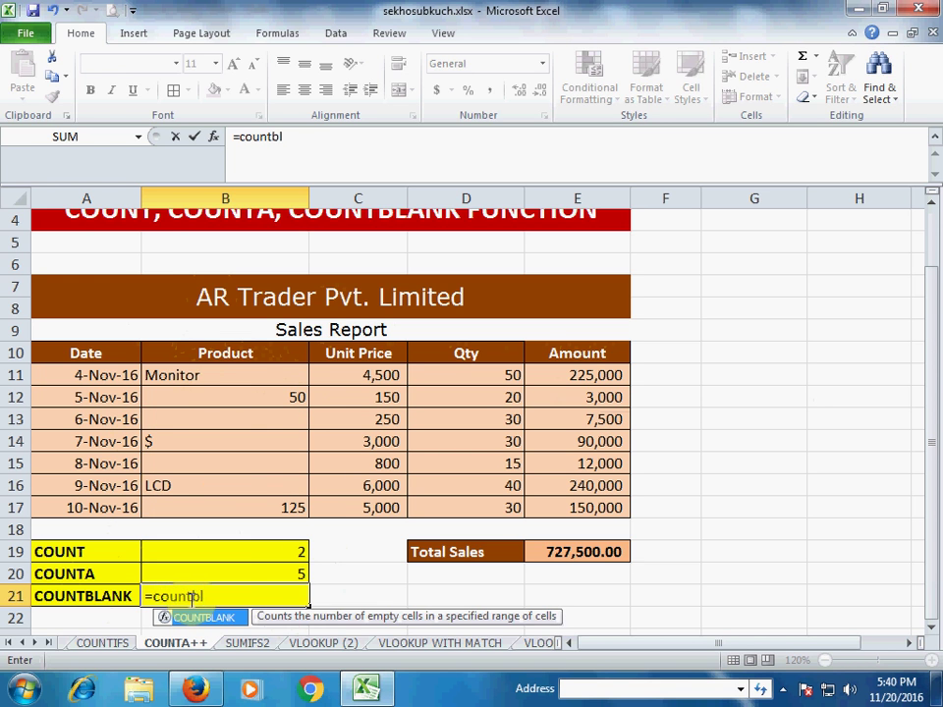
key(Tab)
drag(251, 375, 237, 509)
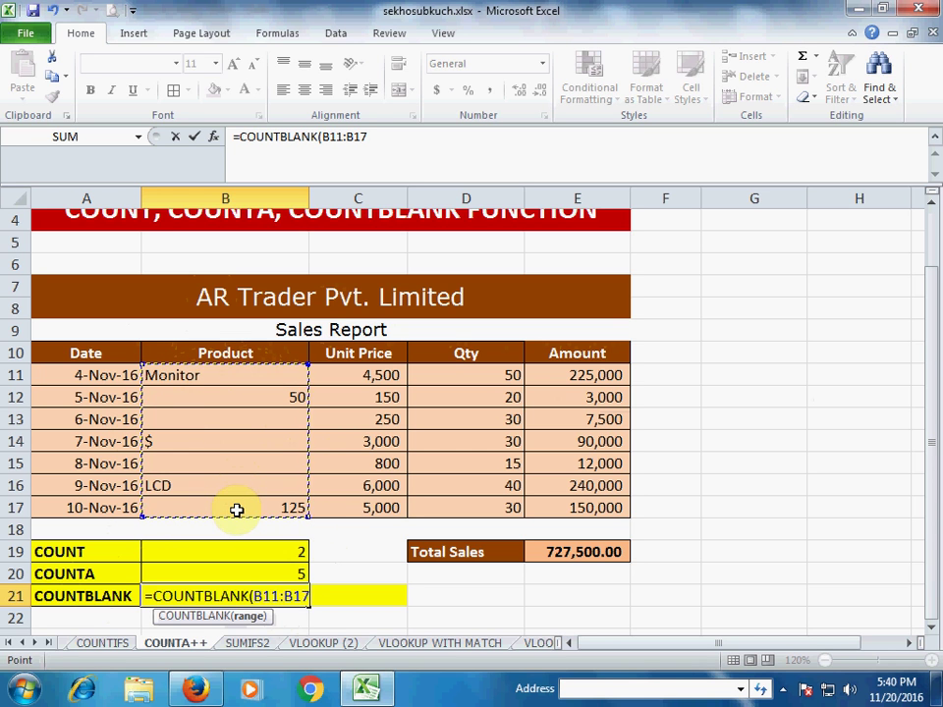
key(Return)
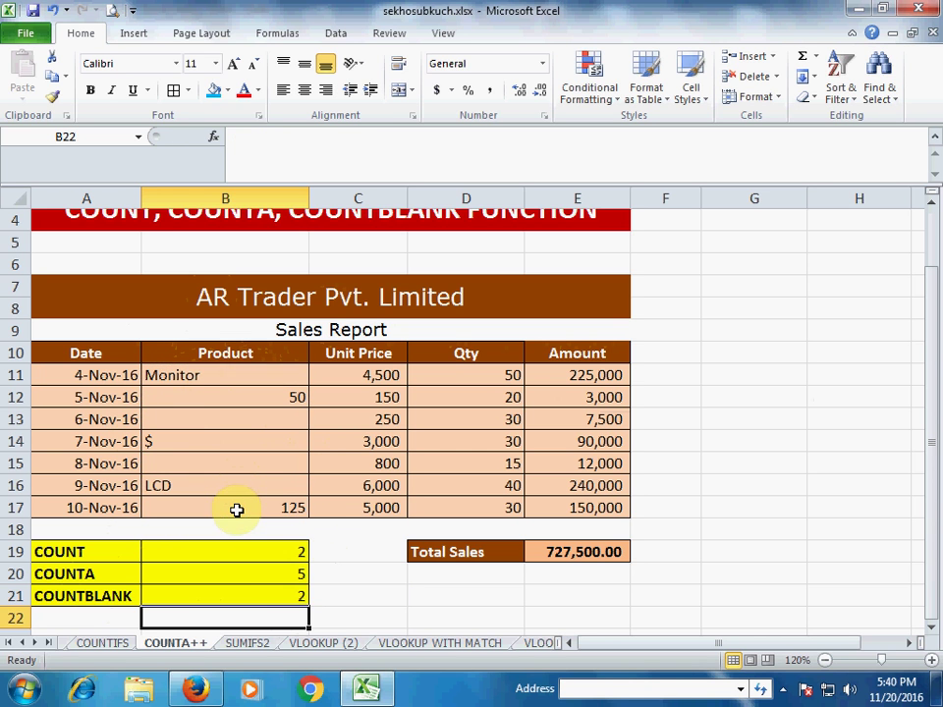
click(259, 599)
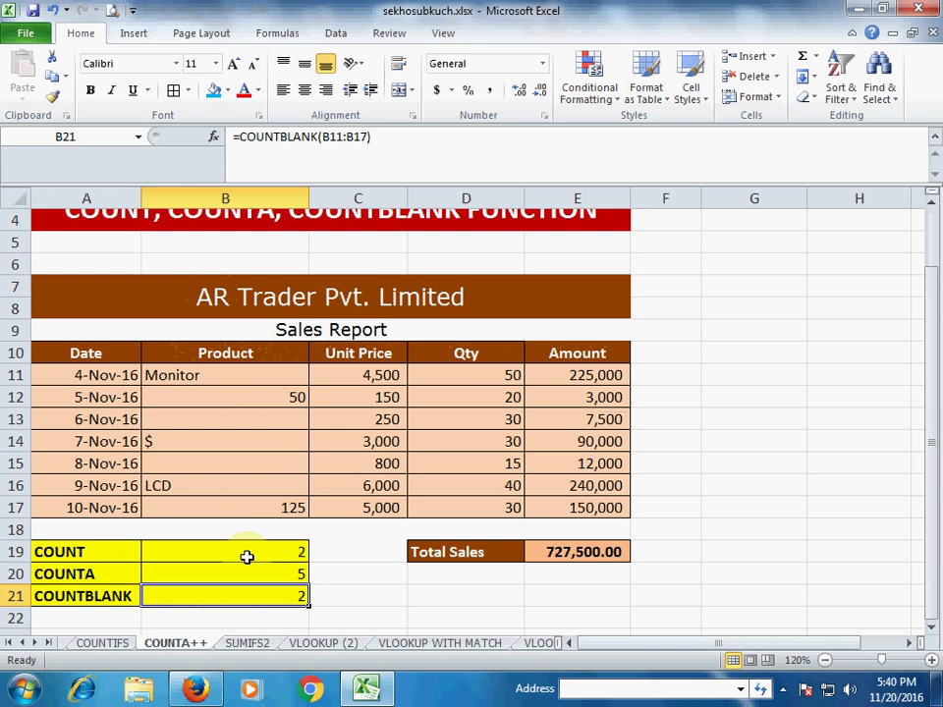
scroll(246, 557, up, 1)
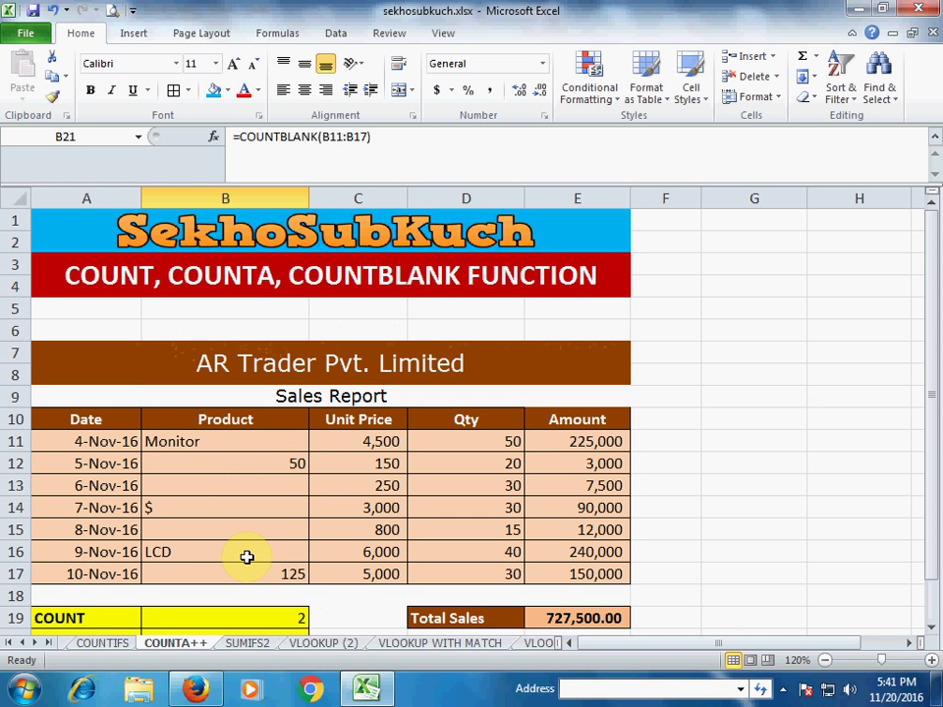